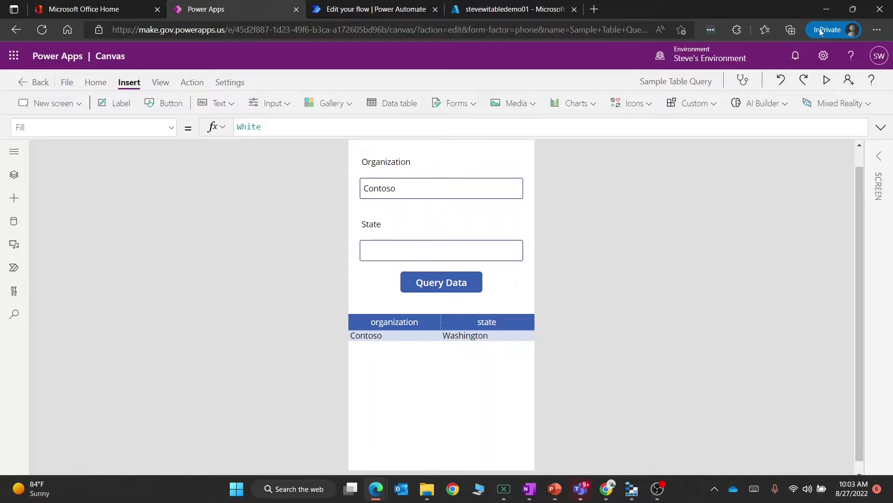
Preview the app, replace Contoso with Acme as the organization, and run Query Data.
left_click(828, 81)
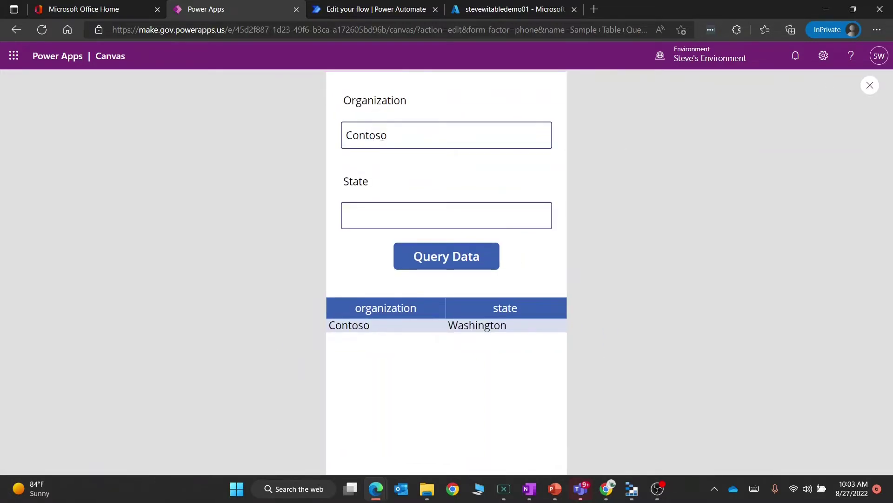
left_click_drag(391, 137, 358, 135)
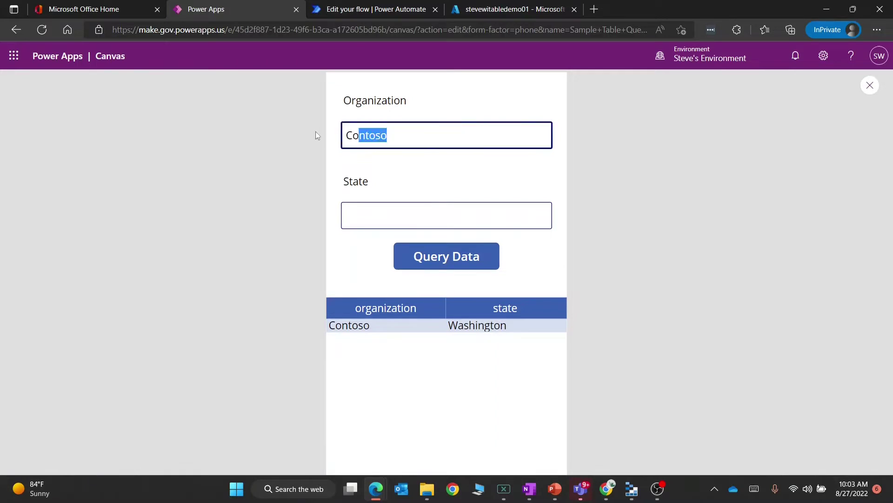
key("BackSpace")
key("BackSpace")
key("BackSpace")
type("Acme")
left_click(432, 255)
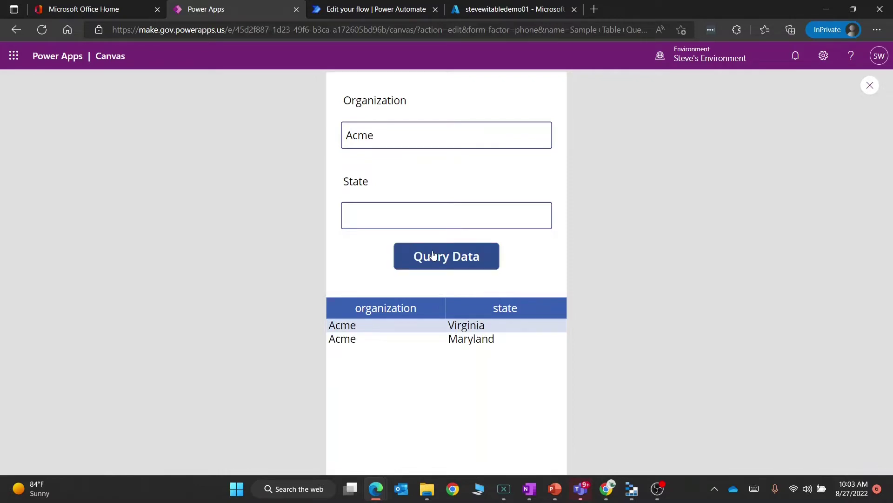
Enter Virginia as the State and rerun Query Data to list Acme or Virginia rows.
left_click(431, 219)
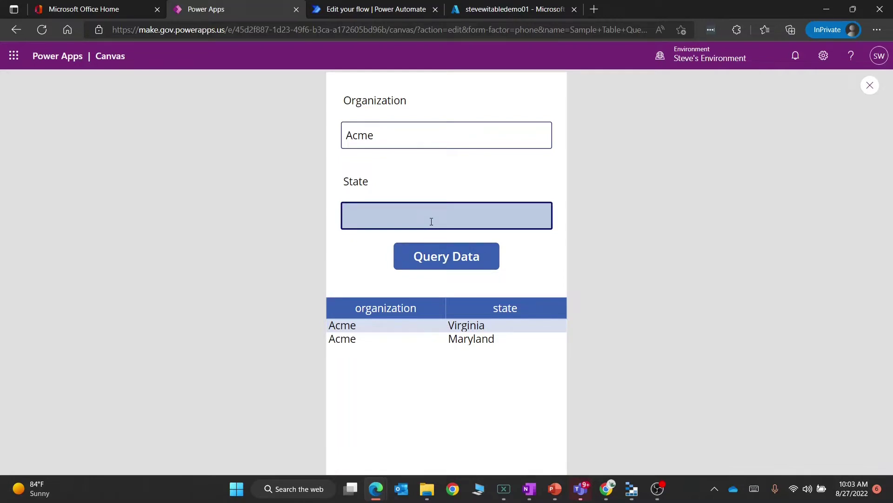
type("Virginia")
left_click(441, 257)
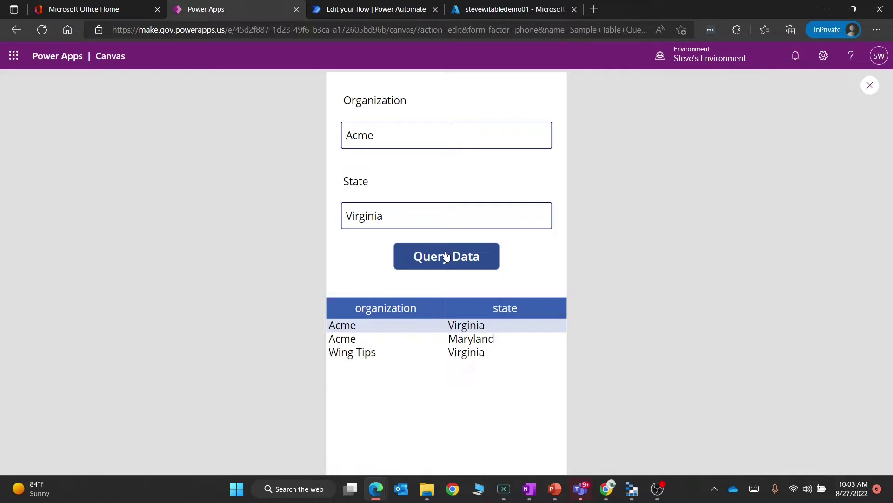
mouse_move(632, 488)
left_click(611, 435)
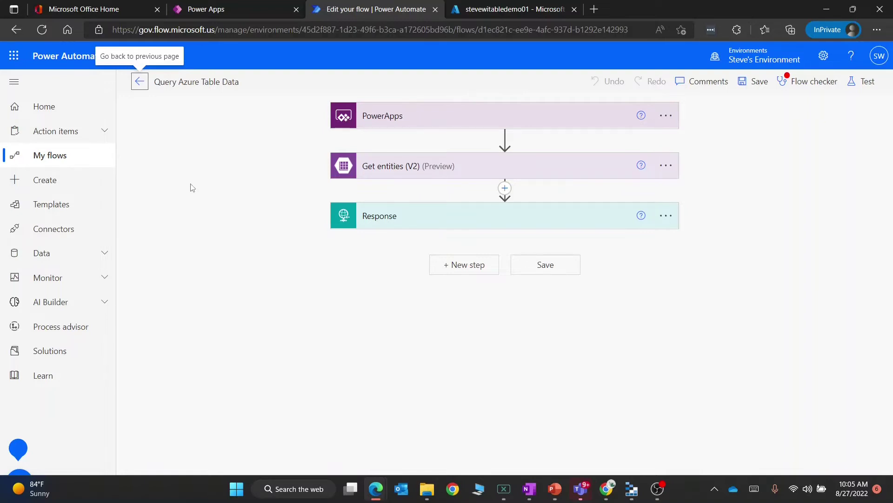
Expand the PowerApps and Get entities (V2) steps and reveal the Filter Query and Select Query settings.
left_click(503, 124)
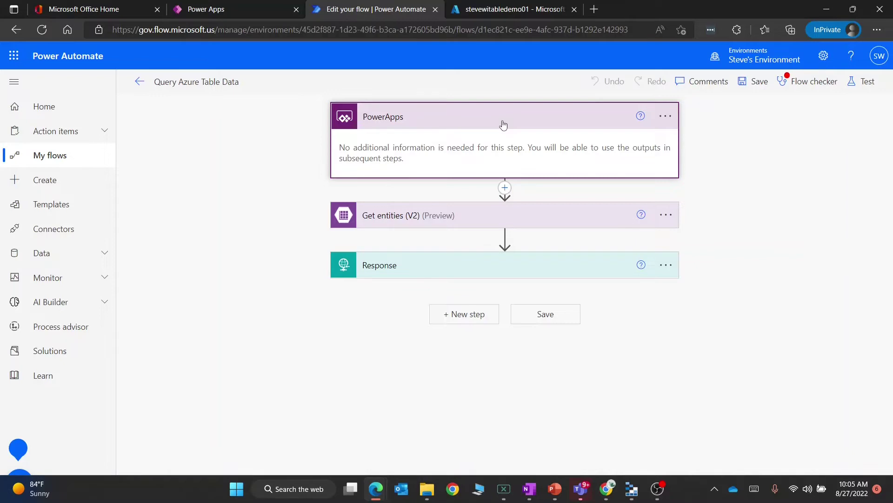
left_click(469, 222)
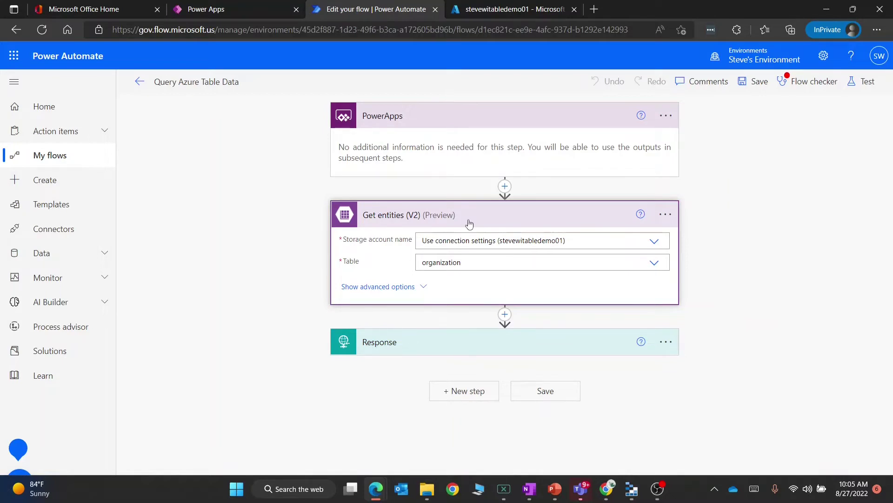
left_click(409, 287)
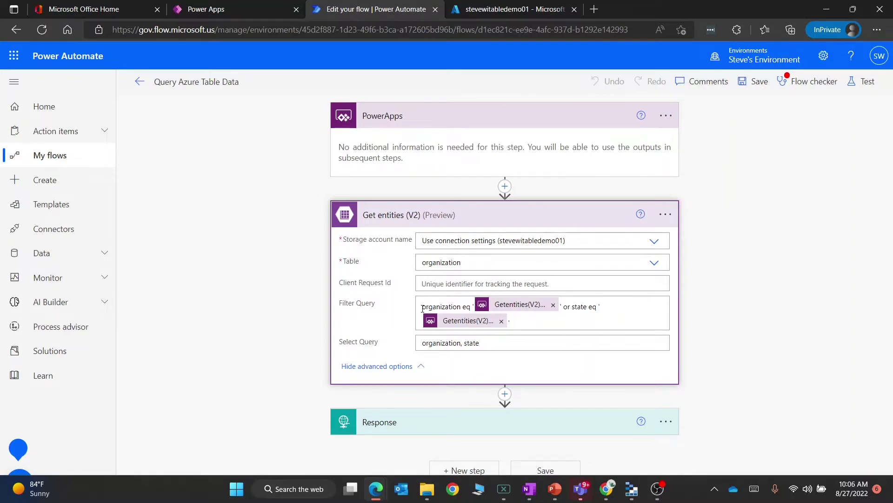
left_click(631, 487)
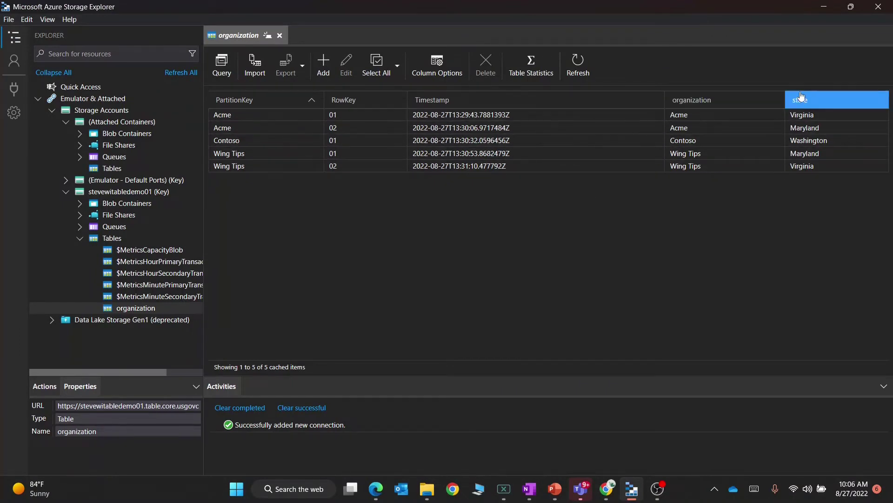
Minimize Storage Explorer after reviewing the organization table's five rows.
left_click(830, 6)
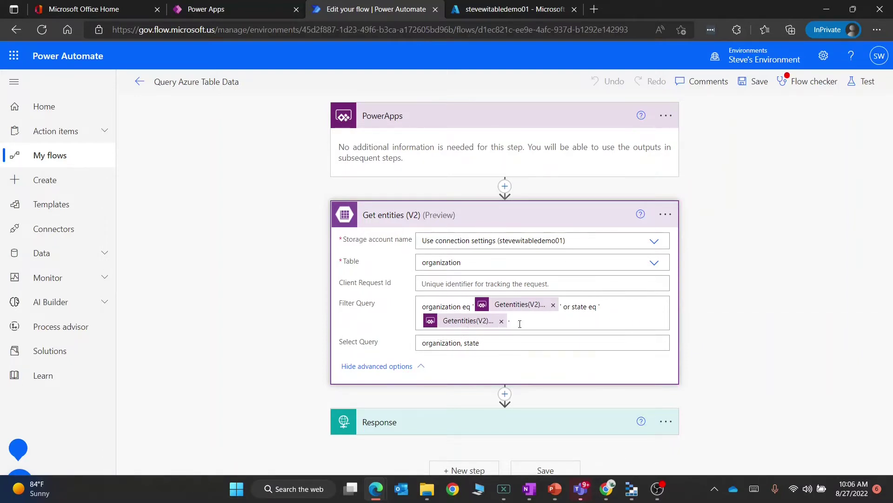
Delete the organization eq PowerApps token from the Filter Query and list all dynamic content values.
left_click(560, 311)
left_click(553, 305)
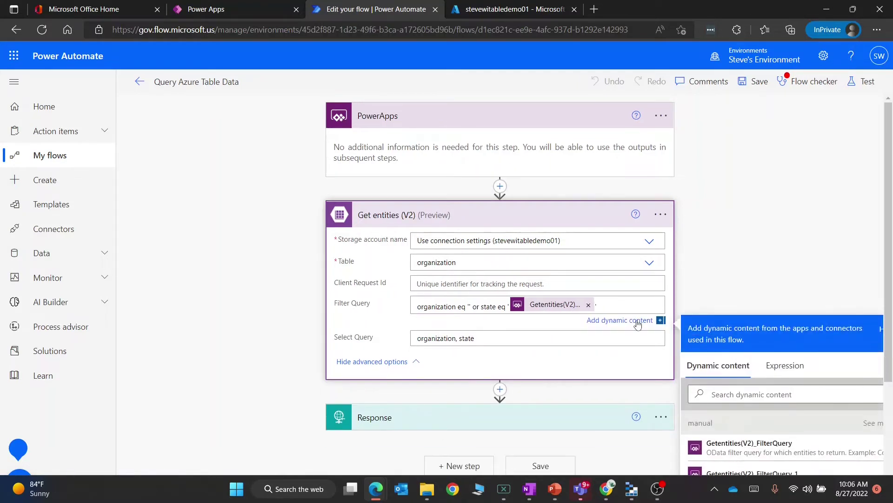
left_click(831, 241)
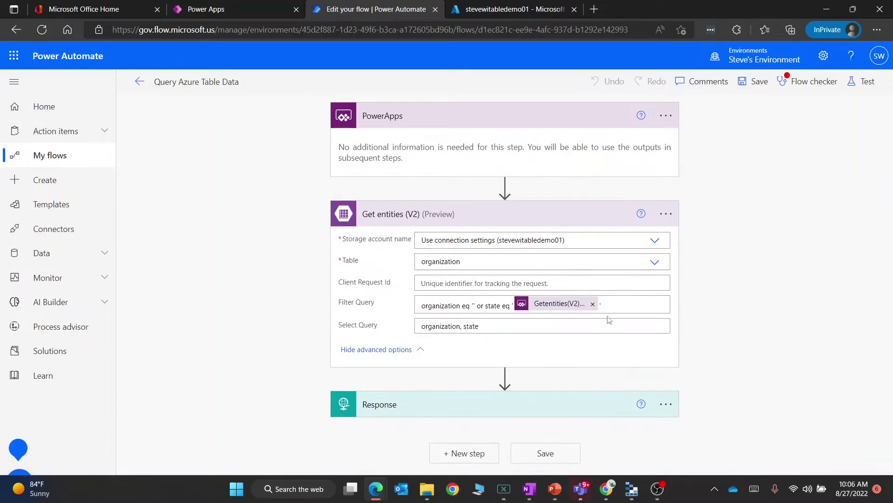
left_click(472, 308)
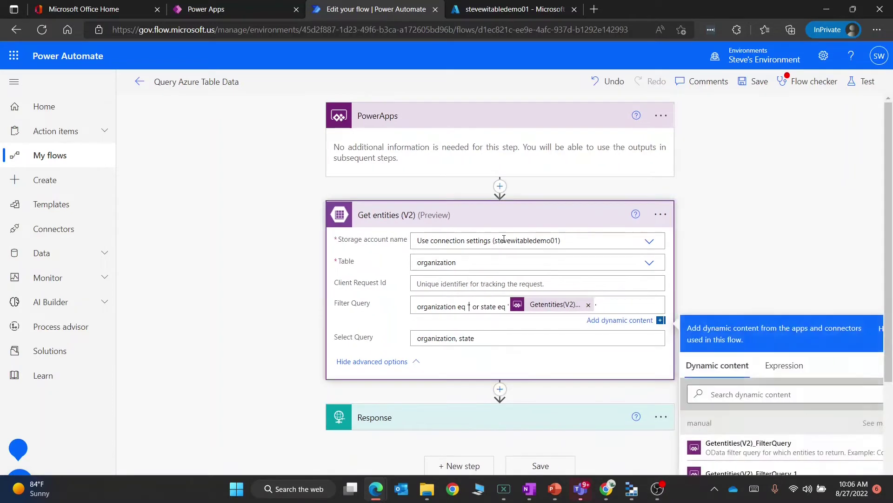
scroll(785, 382, "down", 3)
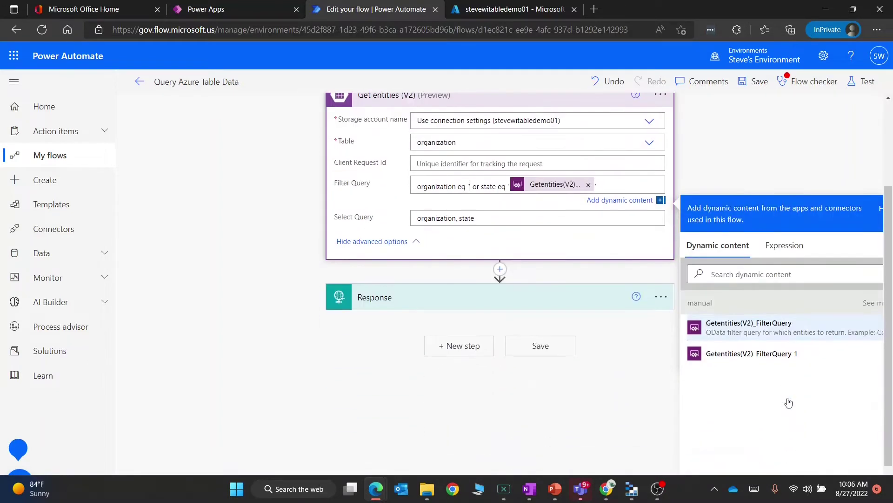
left_click(869, 303)
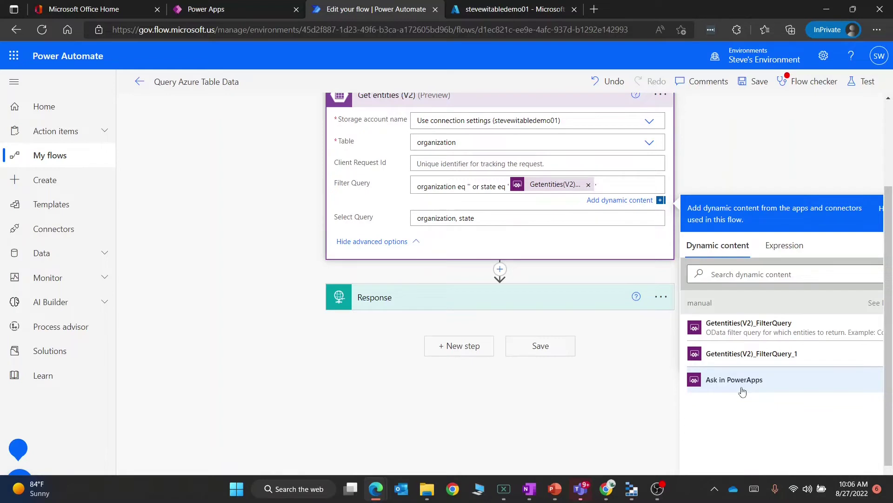
Inspect the Query Data button's OnSelect formula running the flow with organization and state inputs.
left_click(222, 11)
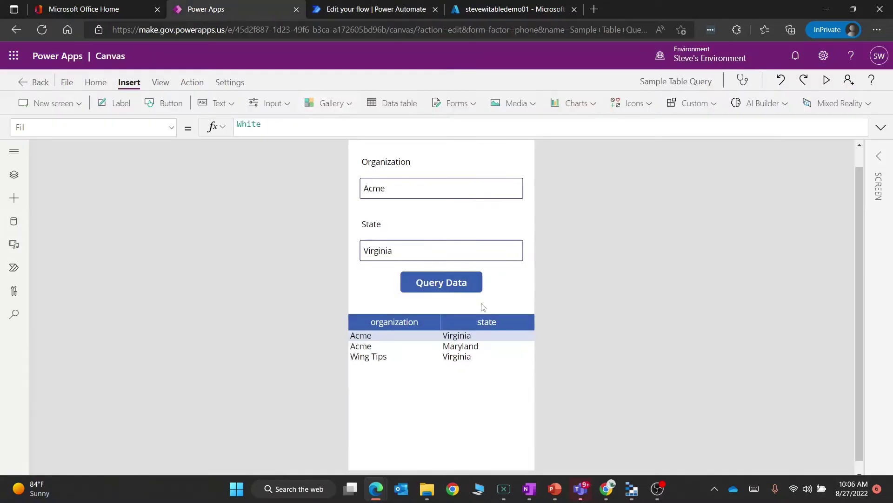
left_click(454, 275)
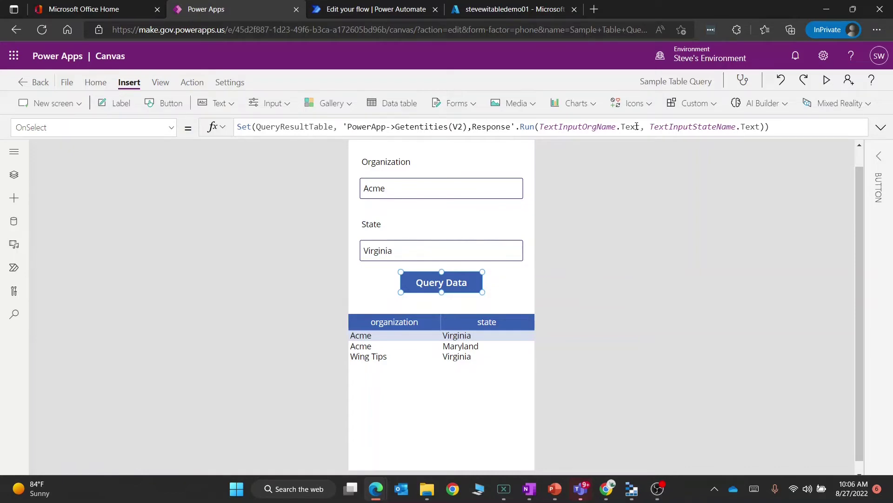
left_click(398, 10)
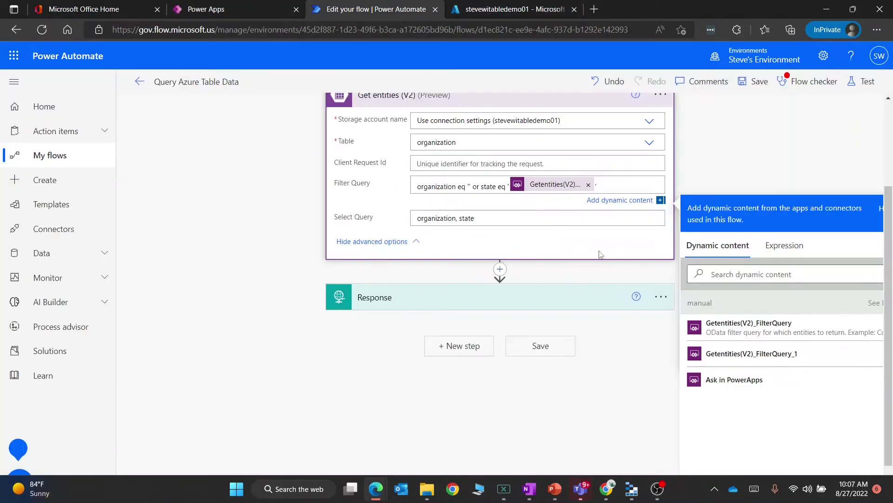
Undo the edit so organization eq uses the PowerApps value again, and show advanced options.
scroll(701, 174, "up", 3)
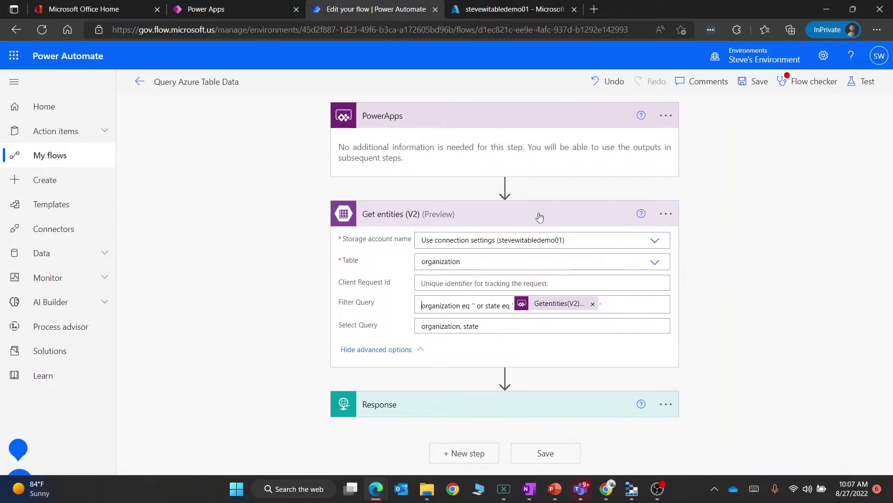
left_click(612, 83)
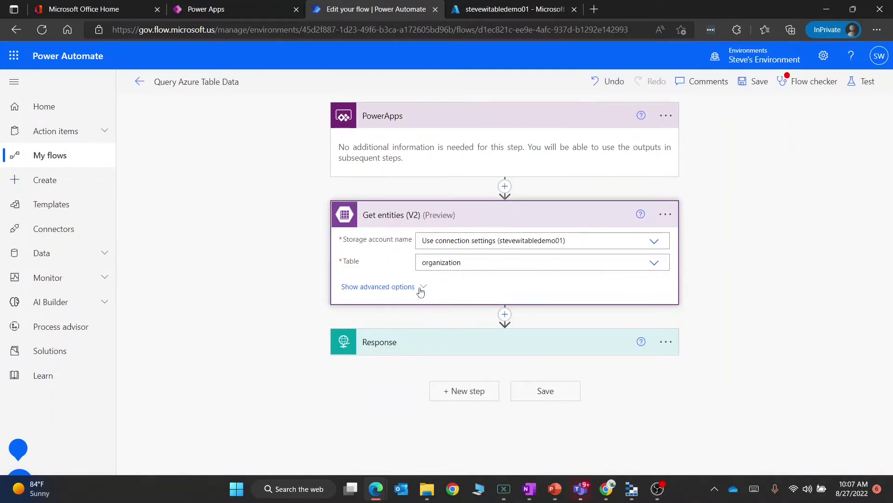
left_click(421, 290)
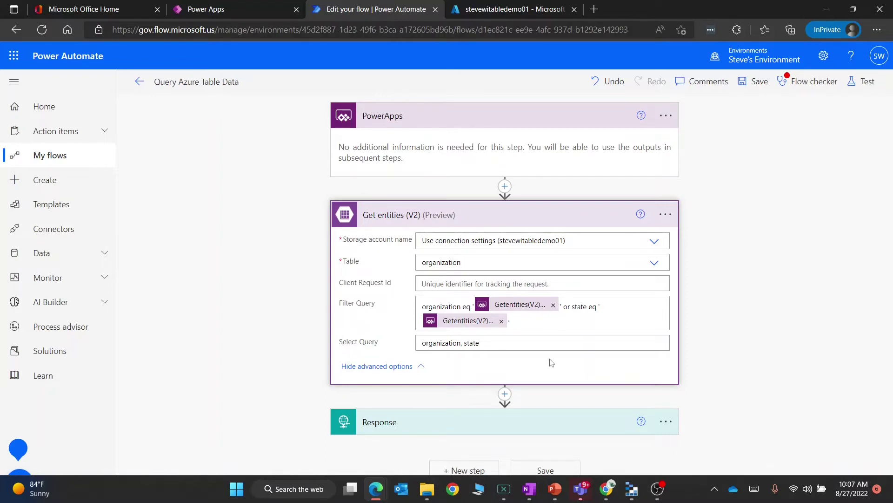
Expand the Response step showing status code 200 and the Get entities value list as Body.
left_click(462, 421)
scroll(249, 331, "down", 2)
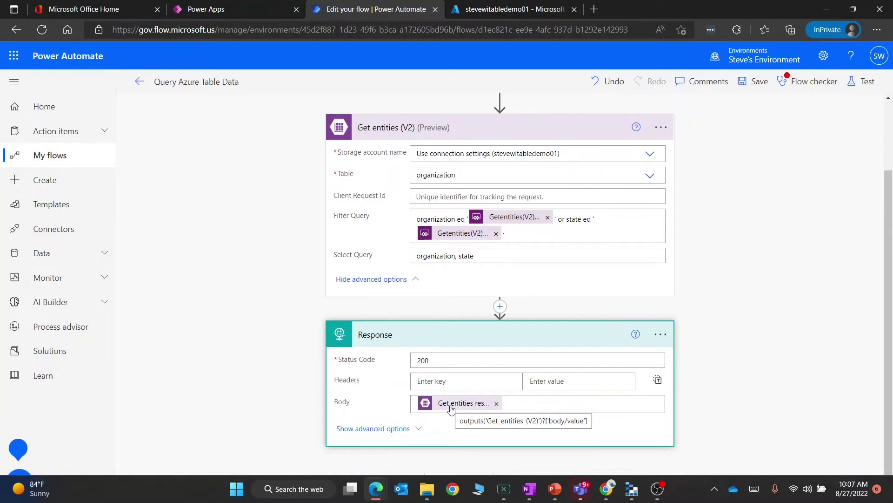
Test the flow manually with Acme and 'Virgina' as filter values and open the successful run.
left_click(863, 83)
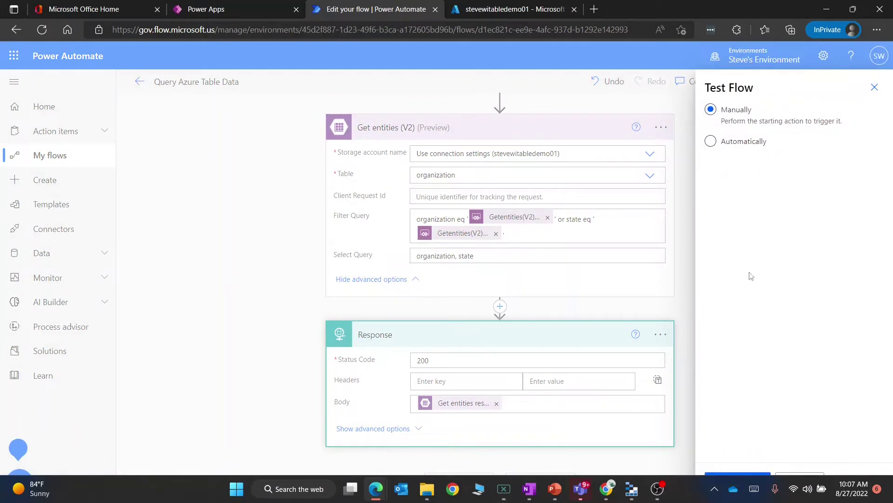
left_click(734, 473)
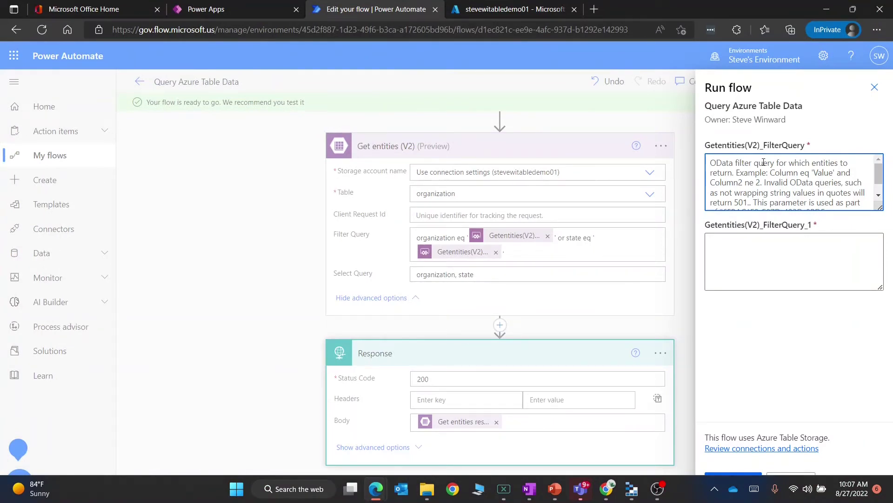
type("Acme")
key("Tab")
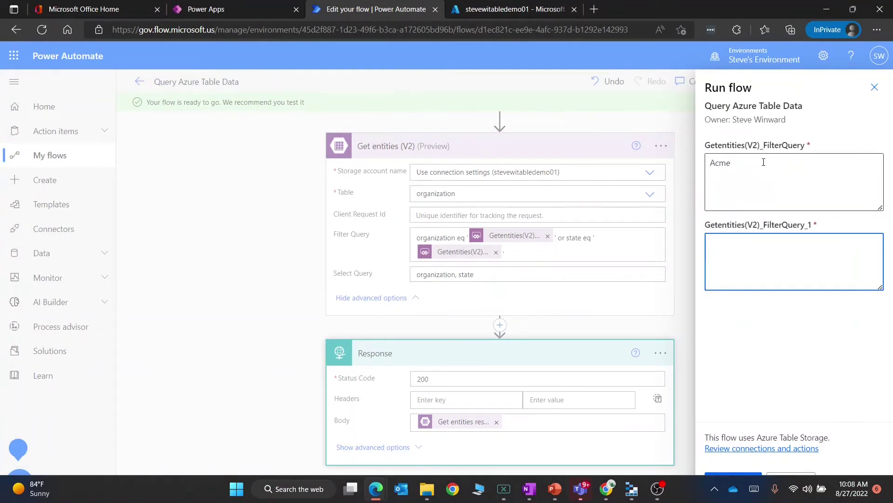
type("Virgina")
left_click(731, 475)
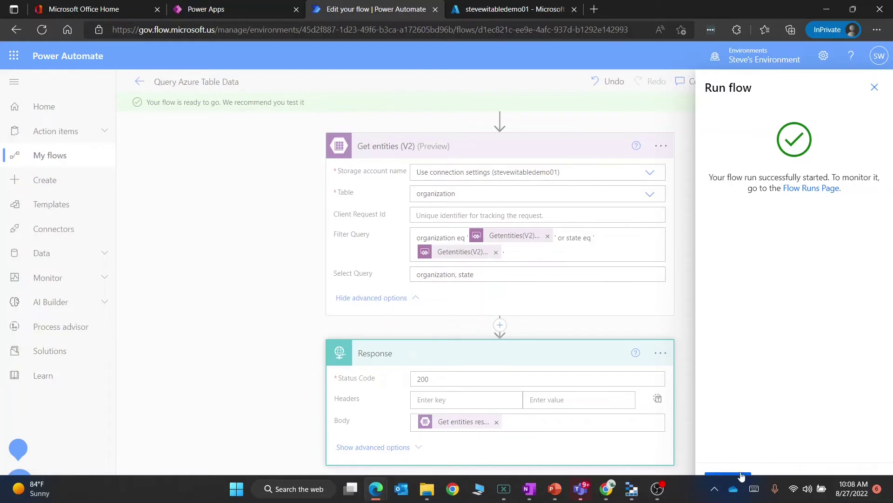
left_click(742, 474)
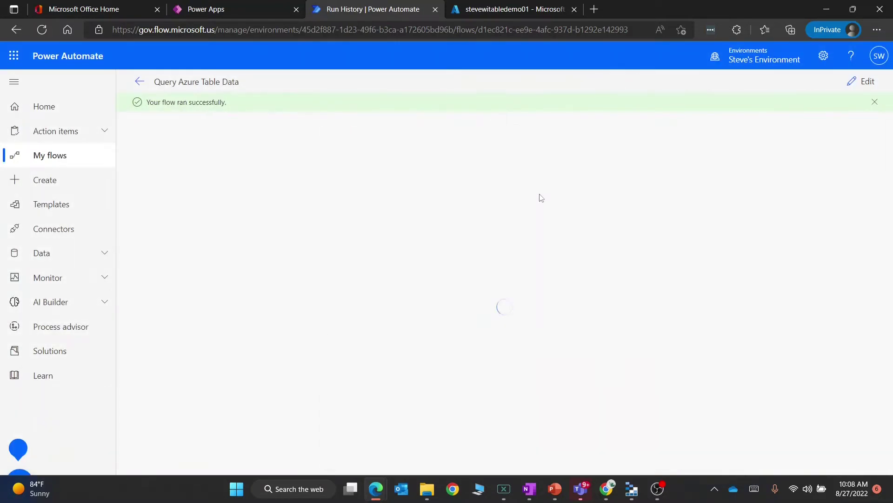
Expand the run's Response output, show the raw outputs, and select the three returned body records.
left_click(500, 242)
scroll(500, 243, "down", 7)
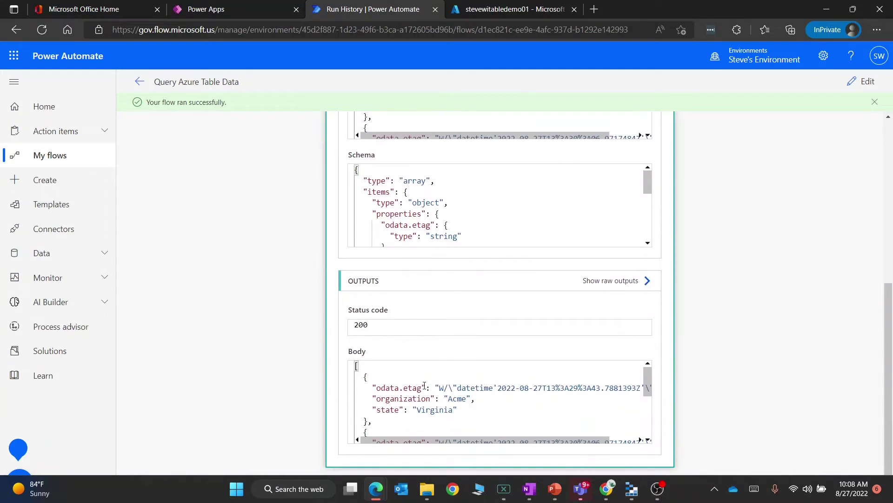
scroll(425, 385, "down", 3)
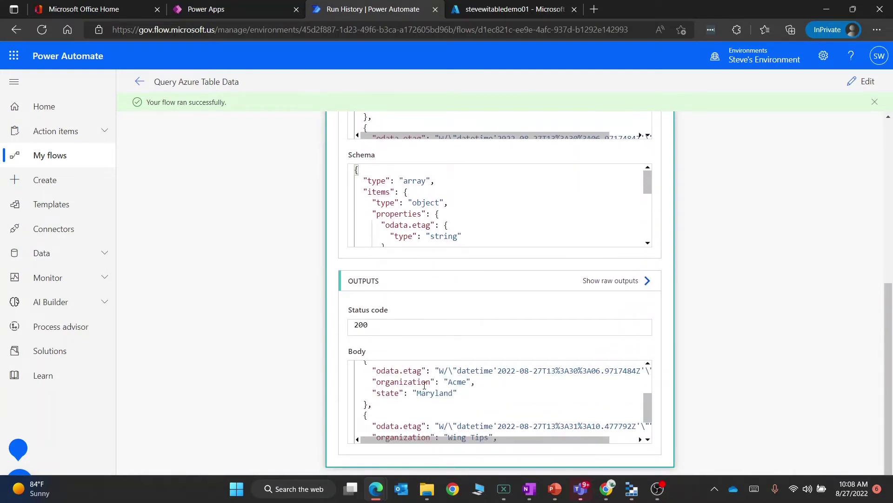
scroll(424, 386, "up", 3)
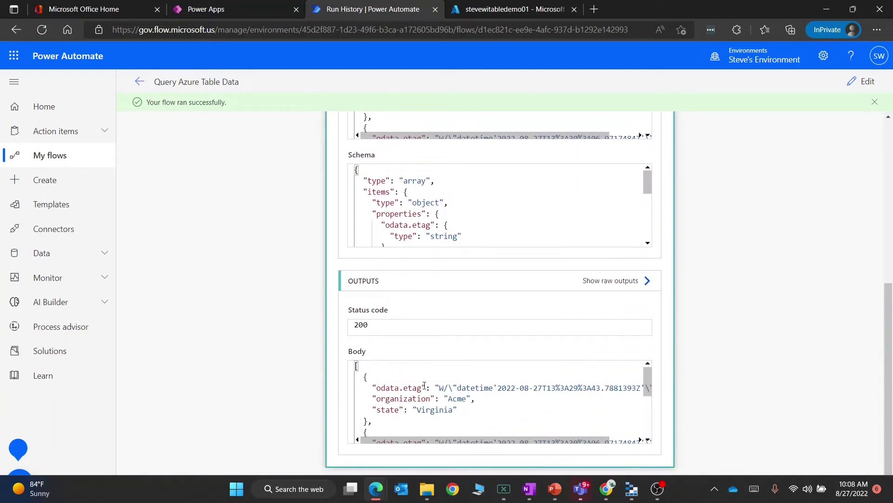
scroll(424, 385, "down", 3)
scroll(425, 386, "up", 1)
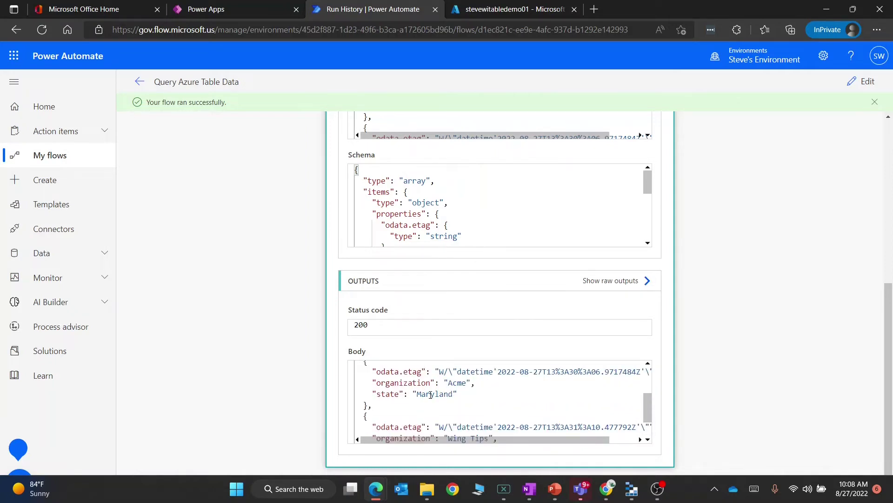
scroll(430, 394, "down", 3)
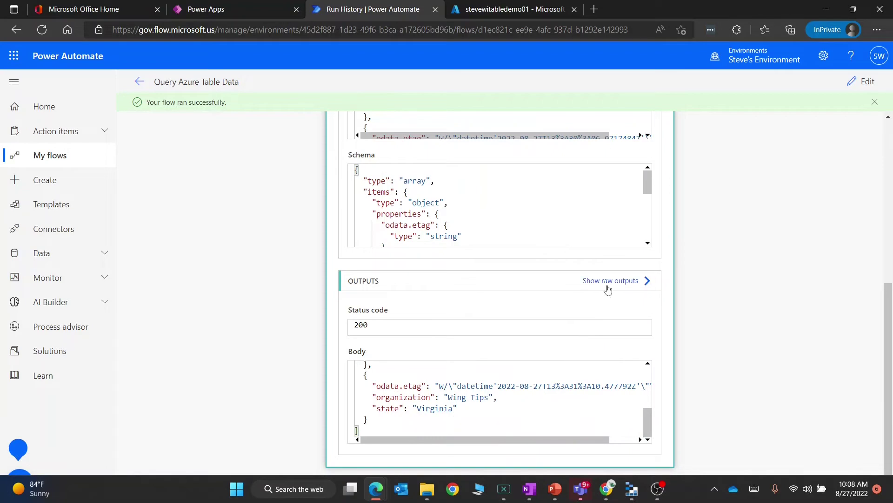
left_click(608, 283)
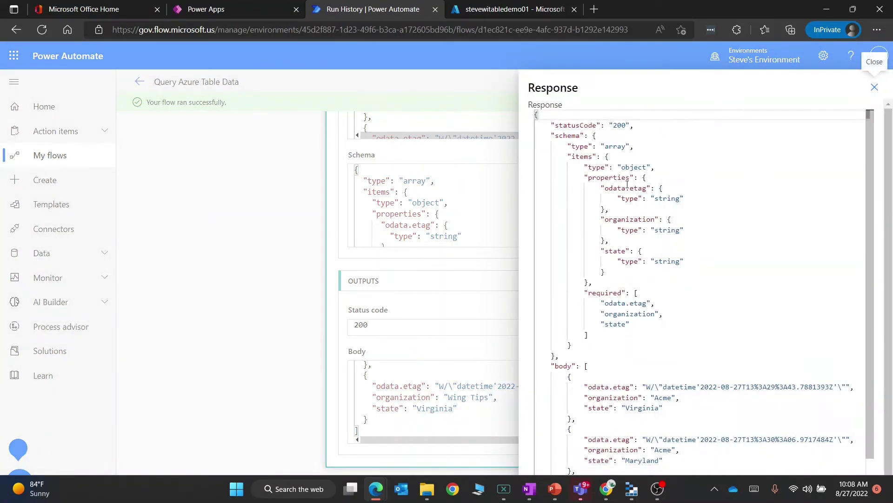
scroll(612, 291, "down", 1)
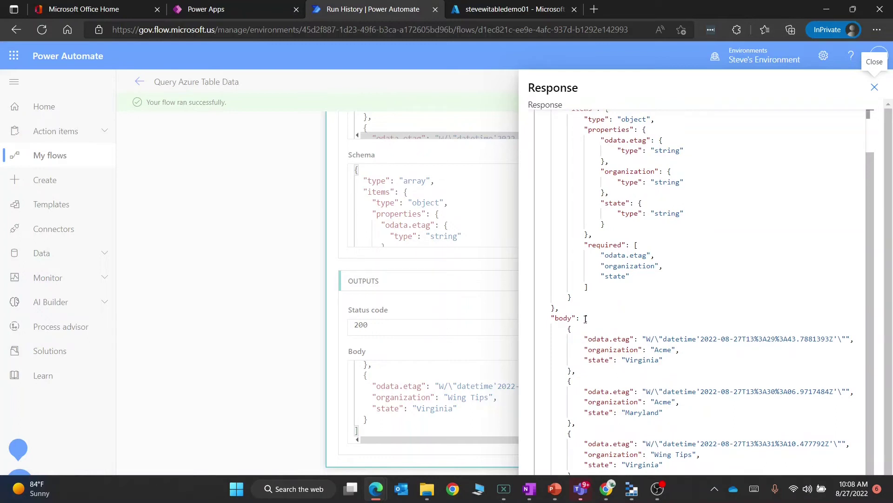
left_click_drag(586, 318, 619, 479)
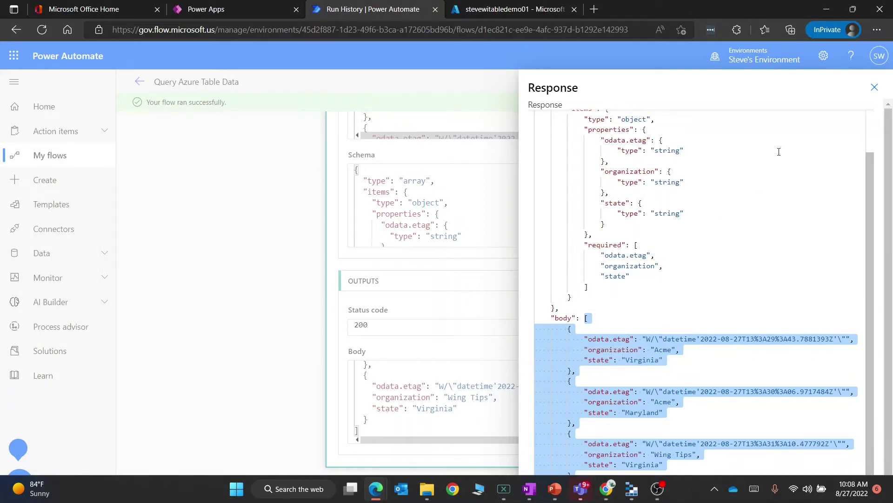
Regenerate the Response step's JSON schema by pasting the copied run records as the sample payload.
left_click(875, 87)
left_click(861, 86)
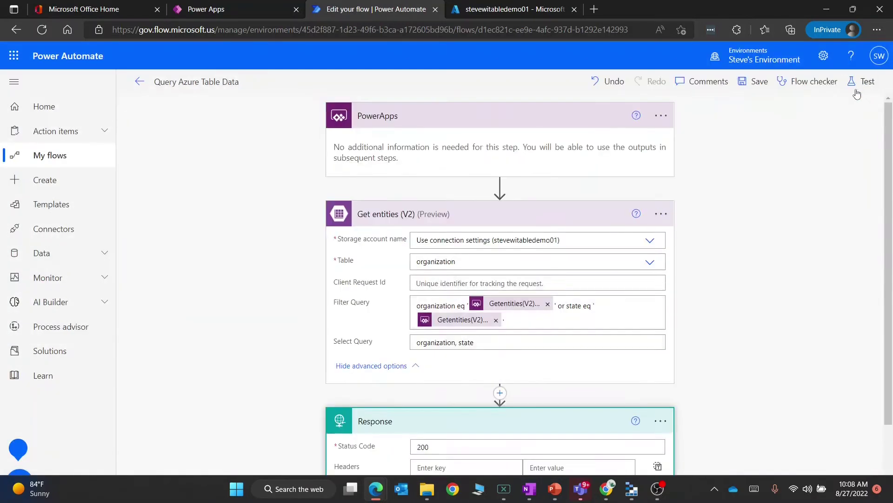
scroll(698, 233, "down", 2)
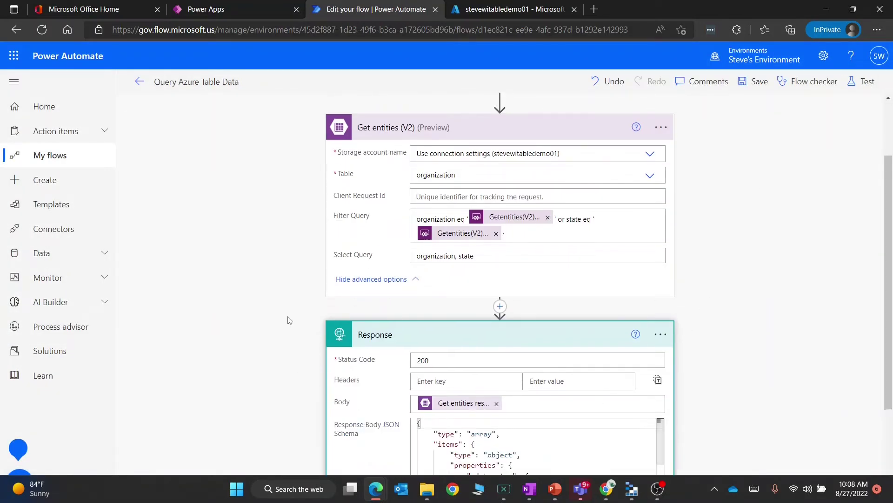
scroll(290, 320, "down", 3)
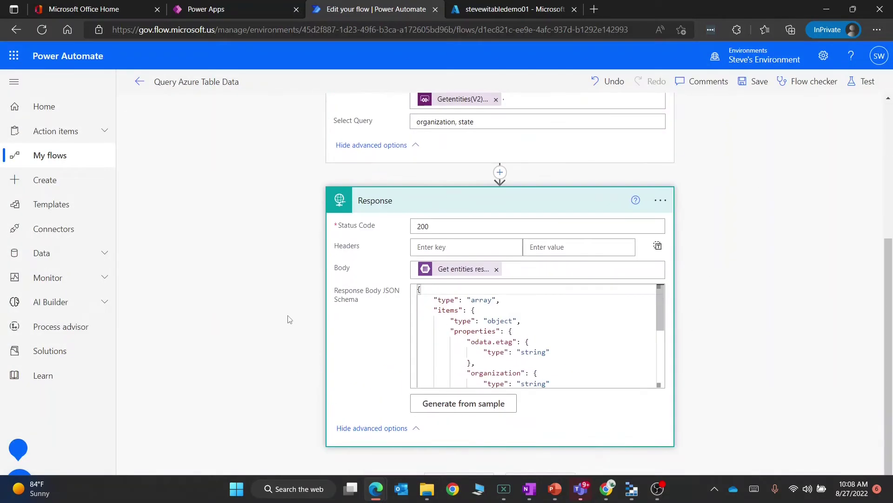
left_click(468, 412)
left_click(367, 221)
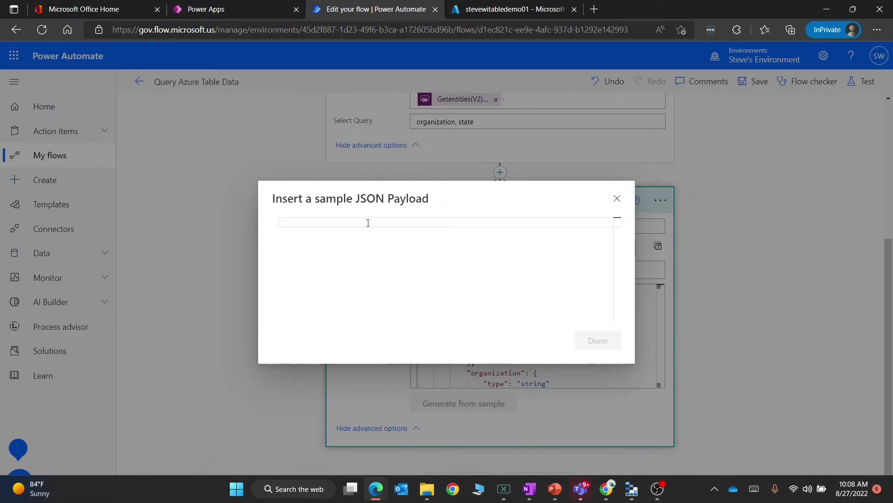
key("ctrl+v")
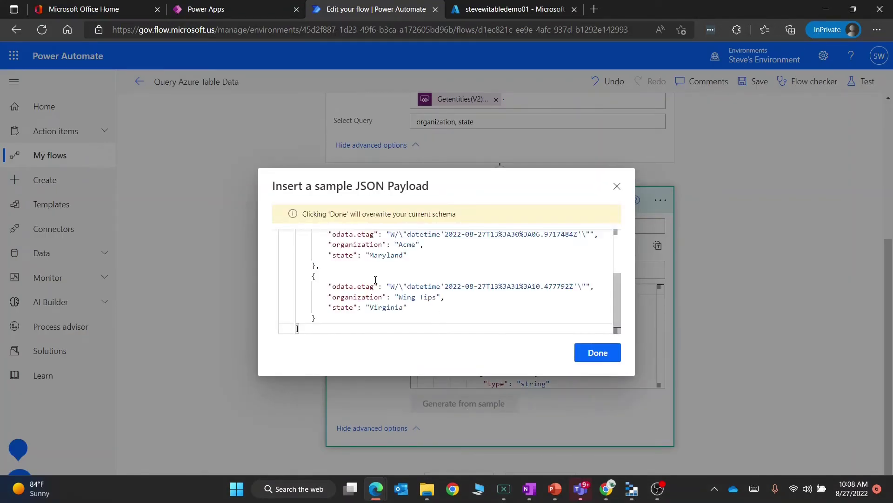
left_click(585, 350)
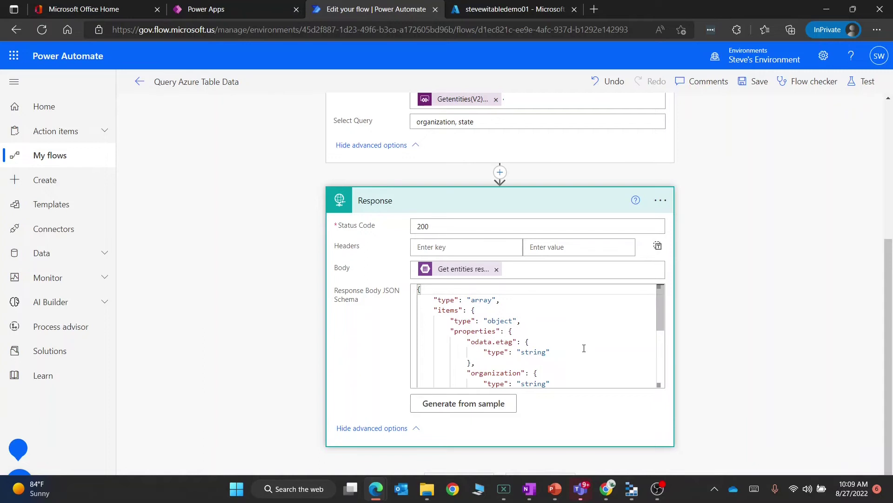
left_click(269, 5)
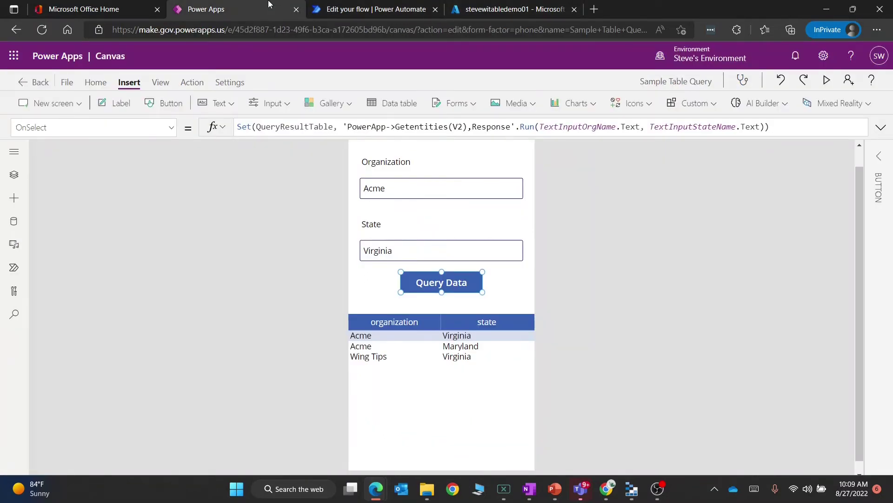
Select the table's organization and state columns on the canvas, then Screen1.
left_click(394, 323)
left_click(458, 426)
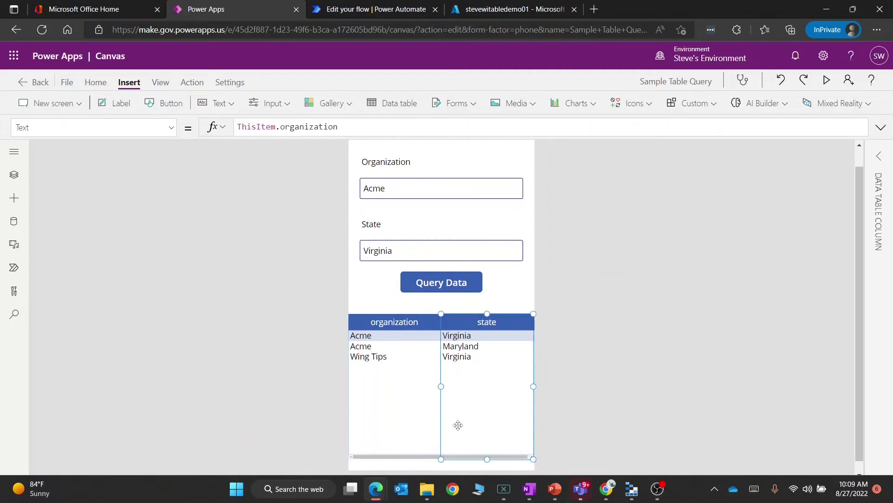
left_click(424, 431)
left_click(426, 465)
left_click(428, 453)
left_click(233, 302)
Review DataTable1's fields from Tree view and cancel adding odata.etag, keeping organization and state.
left_click(14, 174)
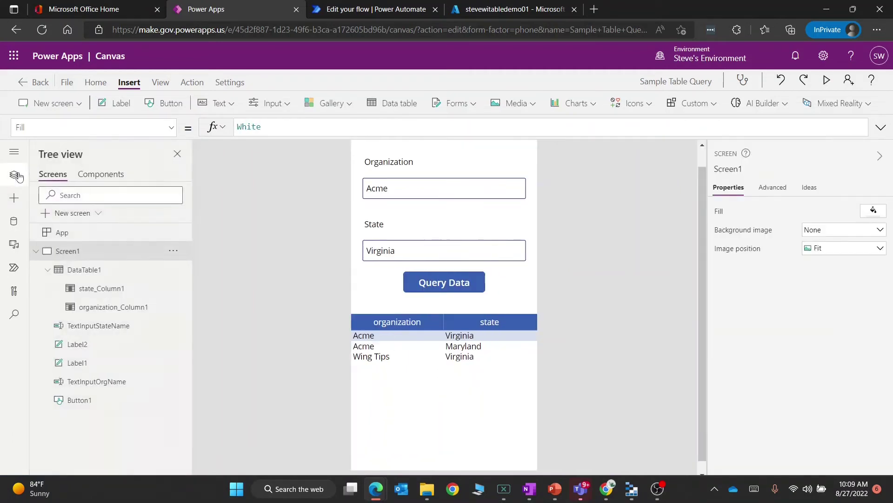
left_click(106, 270)
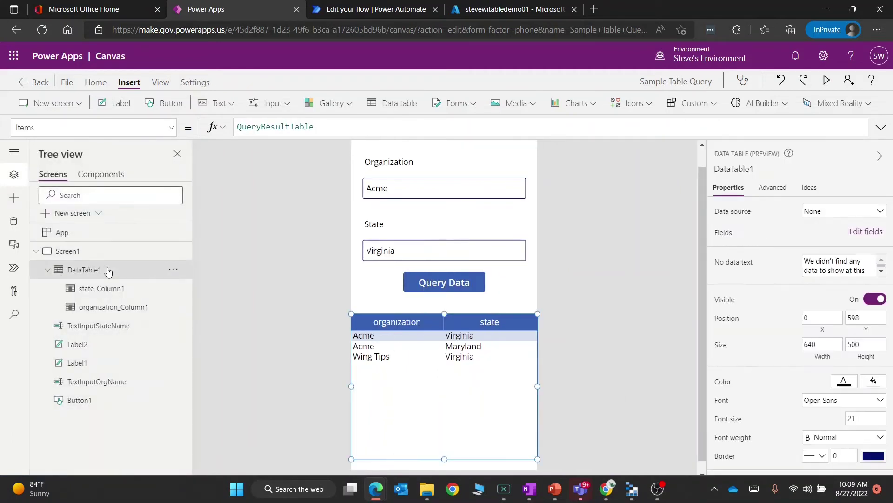
left_click(858, 232)
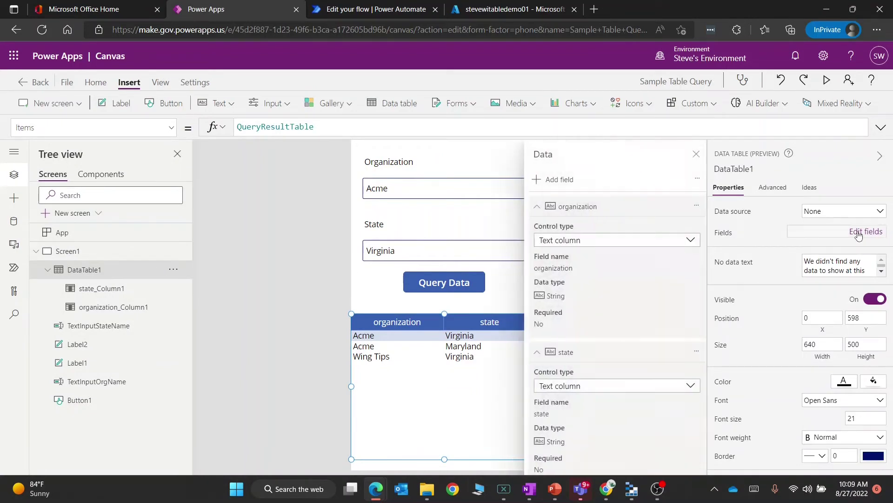
left_click(561, 183)
left_click(583, 255)
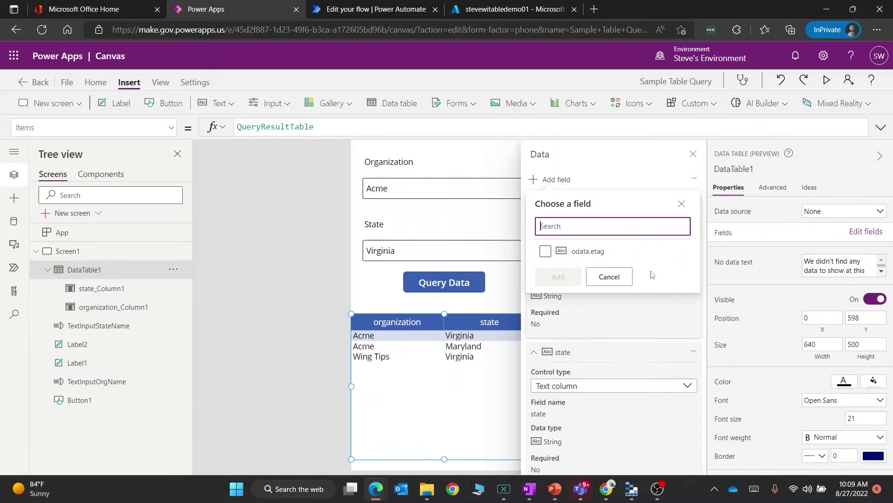
left_click(609, 277)
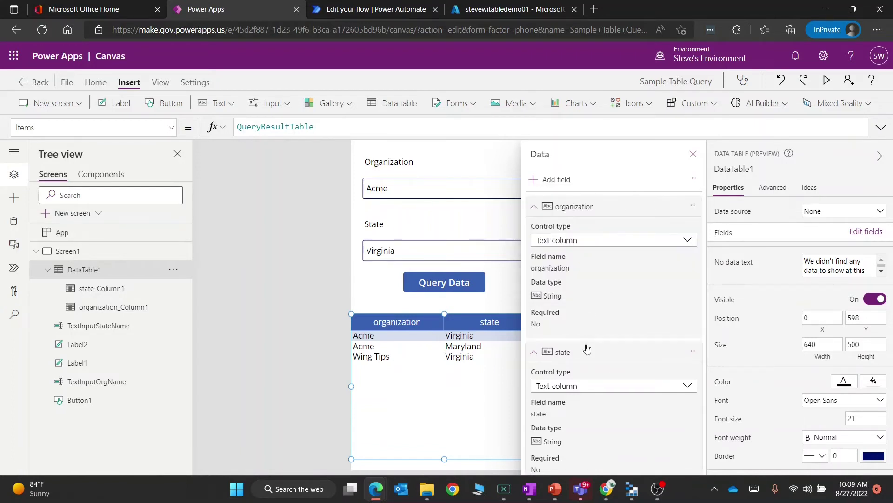
left_click(693, 154)
left_click(635, 216)
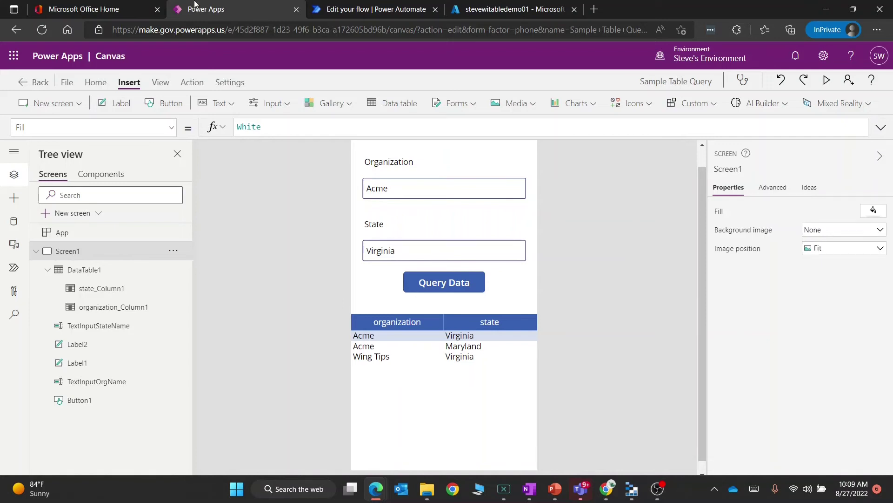
key("ctrl+Tab")
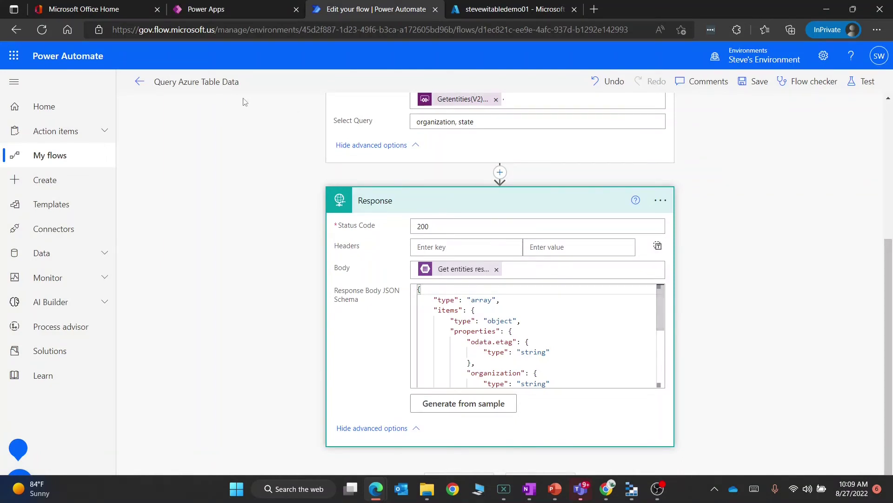
left_click(209, 9)
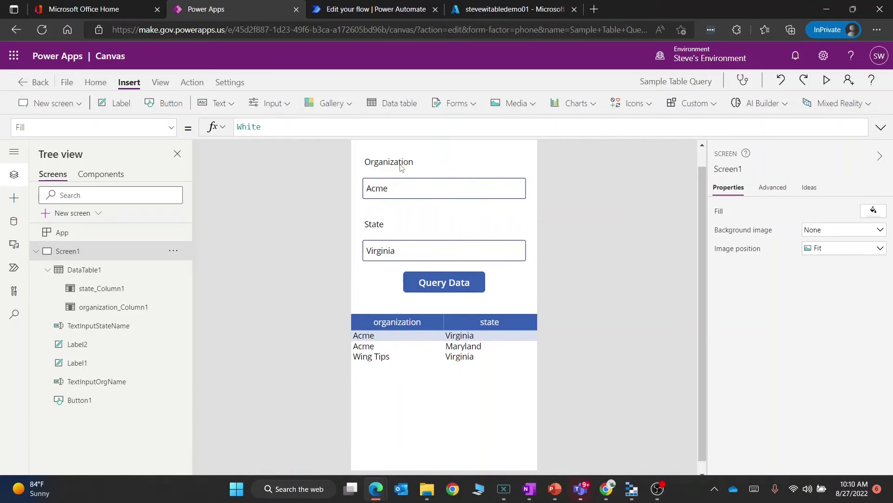
left_click(403, 186)
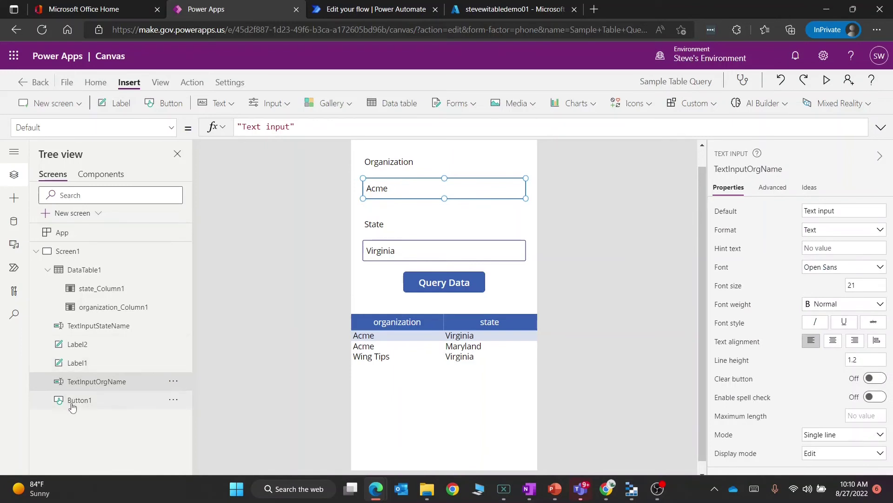
left_click(396, 249)
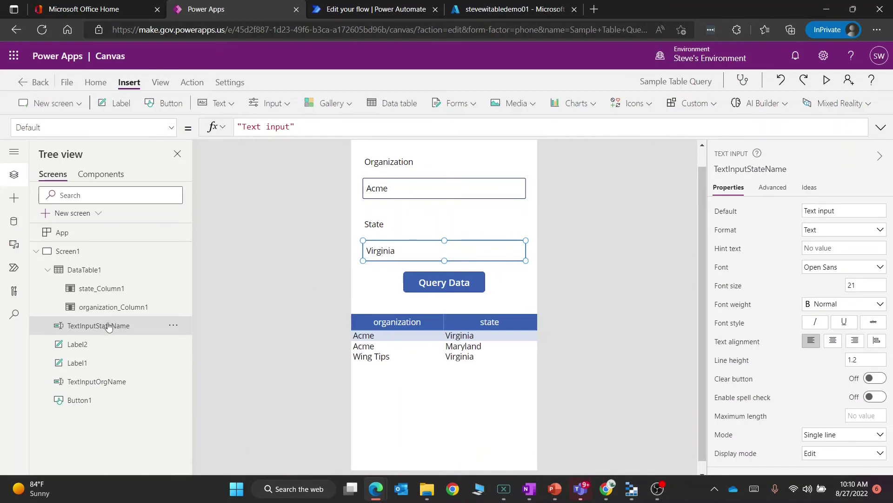
left_click(462, 281)
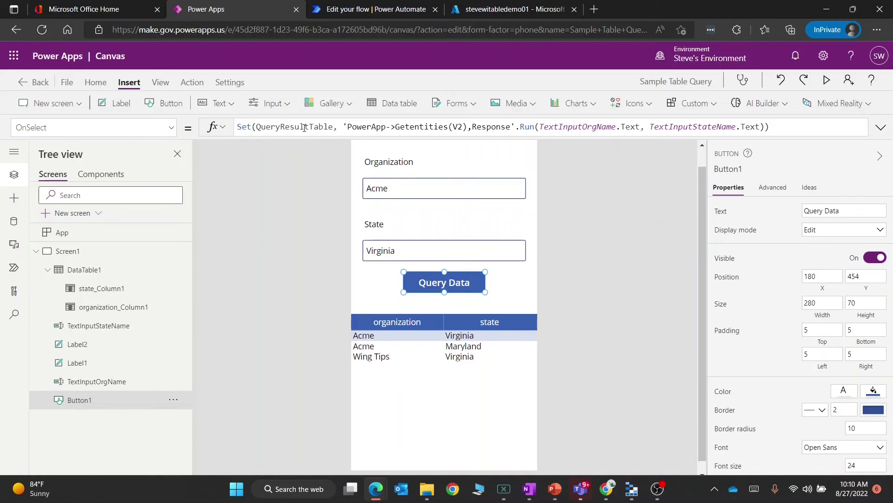
left_click(458, 403)
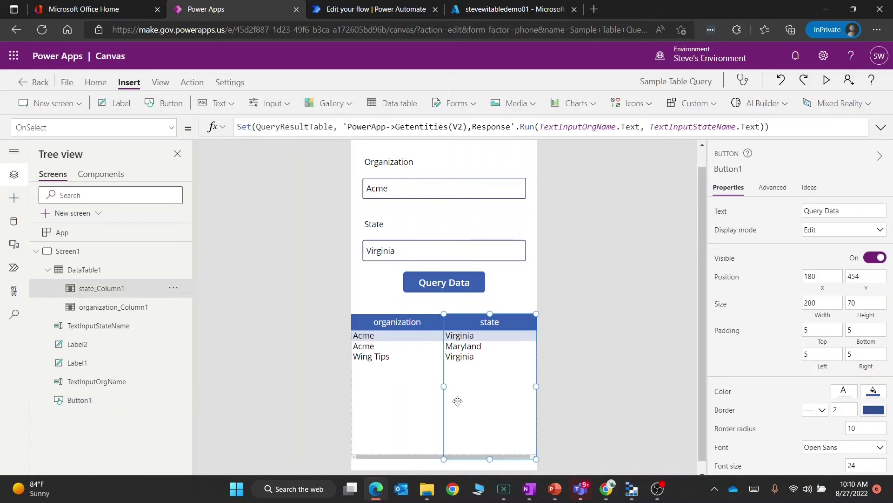
left_click(624, 328)
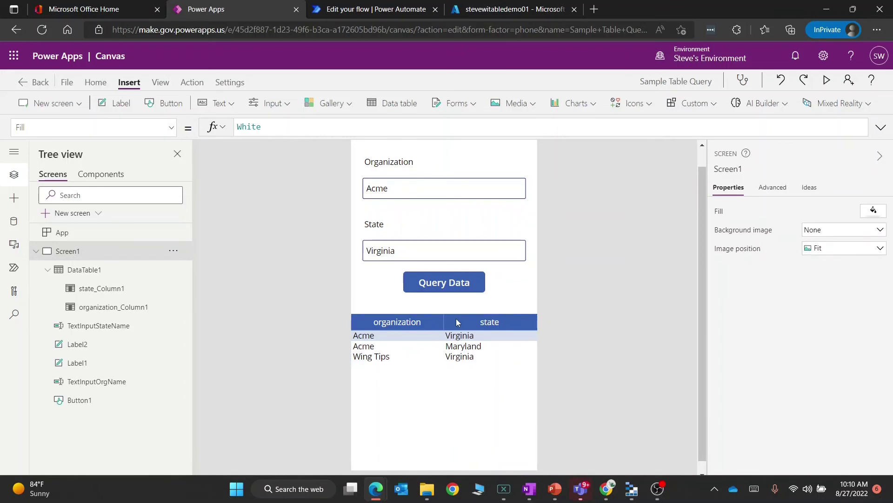
Preview the app, clear Virginia from State and query with no state filter.
left_click(826, 80)
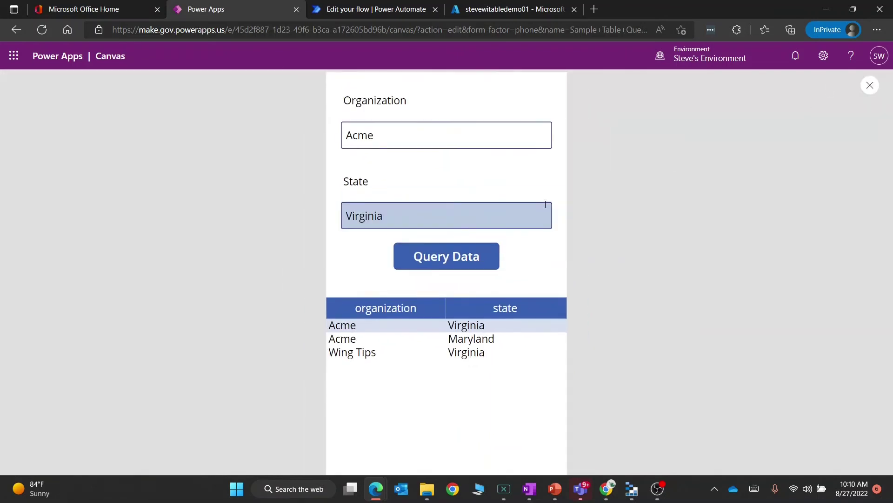
left_click(395, 215)
key("BackSpace")
key("BackSpace")
key("BackSpace")
key("BackSpace")
key("BackSpace")
key("BackSpace")
key("BackSpace")
key("BackSpace")
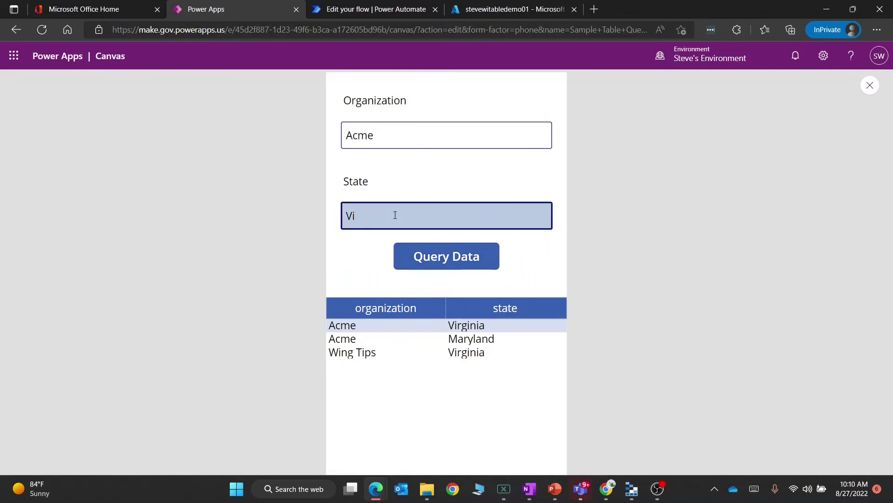
left_click(449, 262)
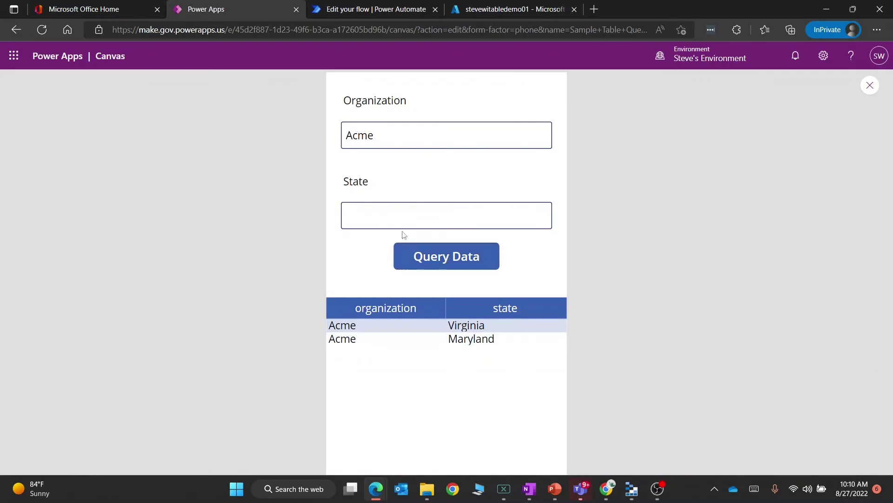
Change Organization from Acme to Contoso, query again, then close the preview.
left_click_drag(379, 136, 337, 138)
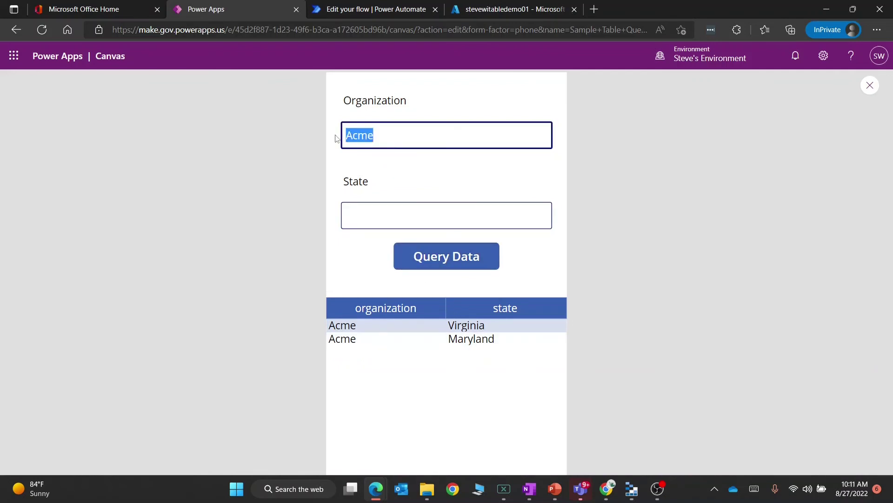
type("Contoso")
left_click(473, 246)
left_click(459, 255)
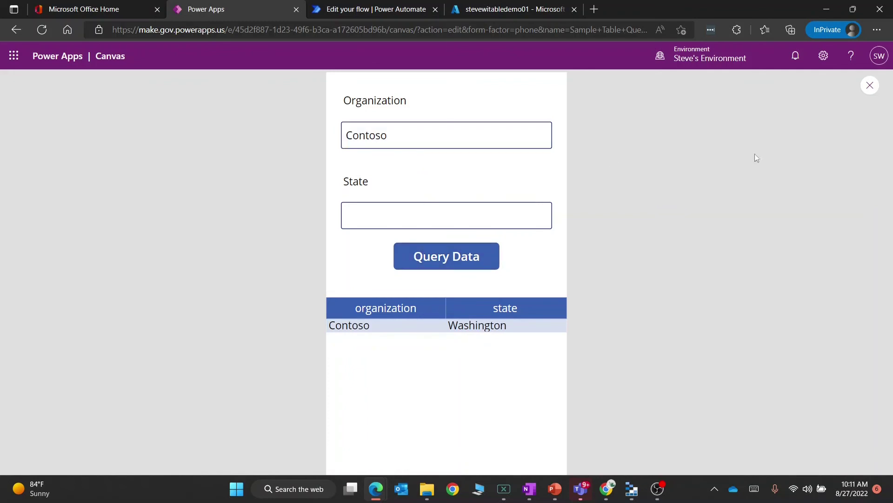
left_click(869, 85)
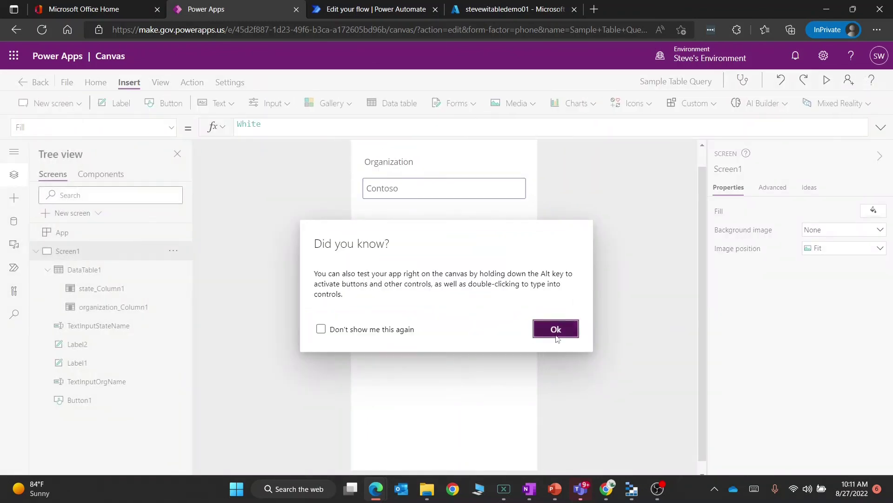
Refresh the PowerApp -> Get entities (V2) flow linked to the Query Data button.
left_click(555, 334)
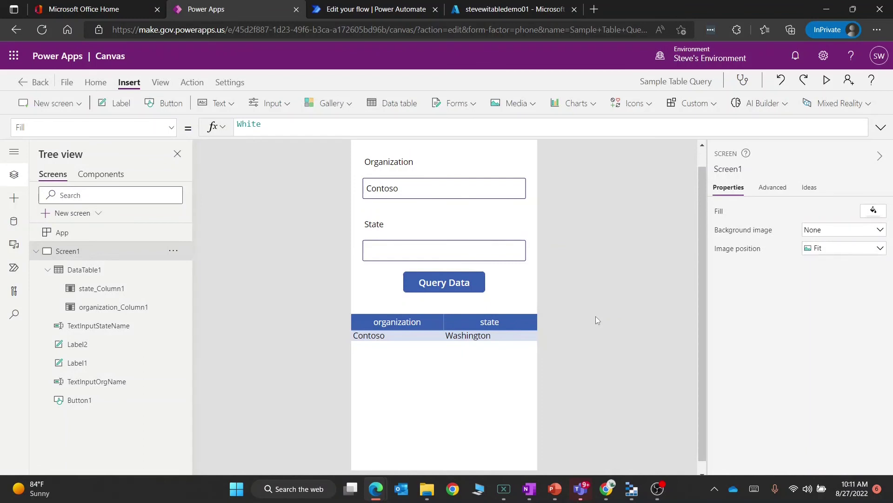
left_click(462, 283)
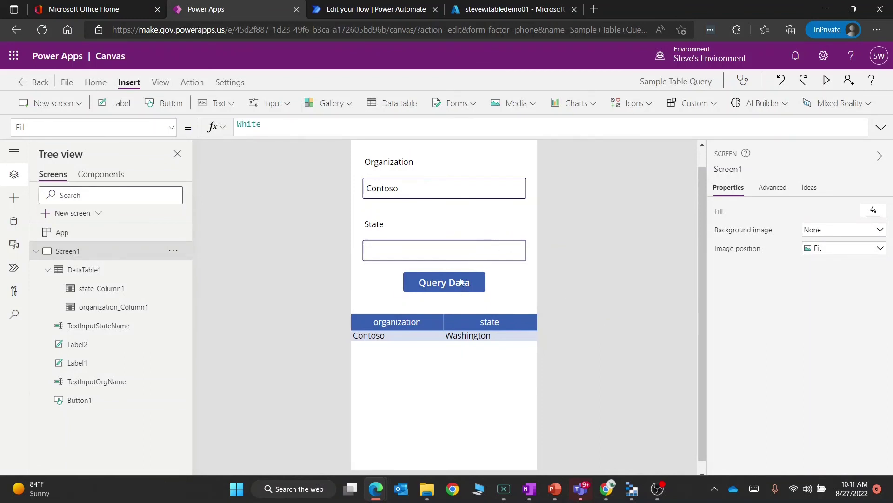
left_click(14, 268)
mouse_move(85, 245)
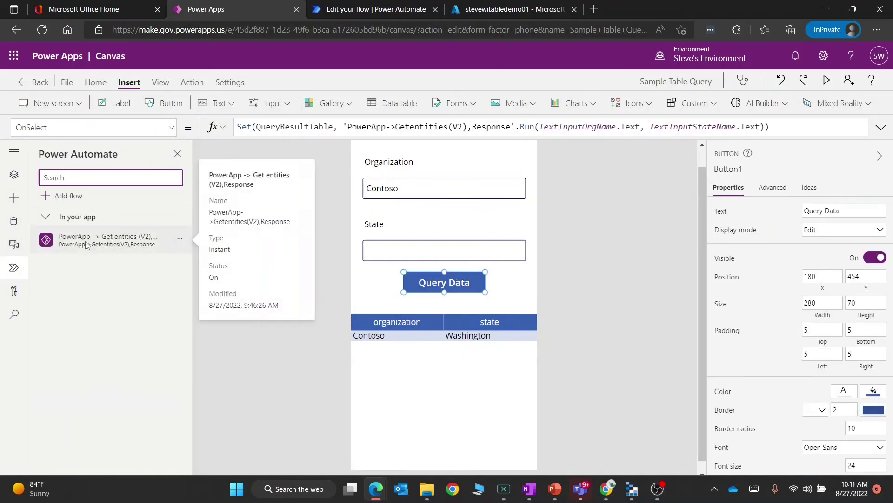
left_click(181, 241)
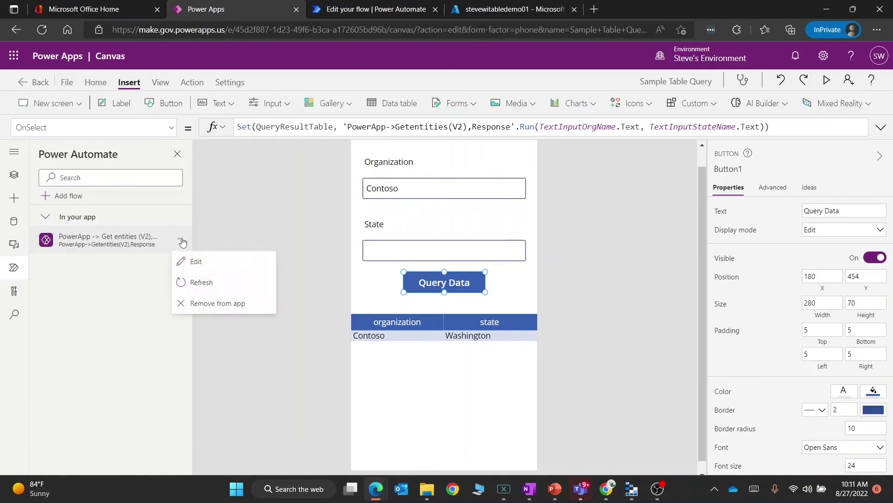
left_click(196, 282)
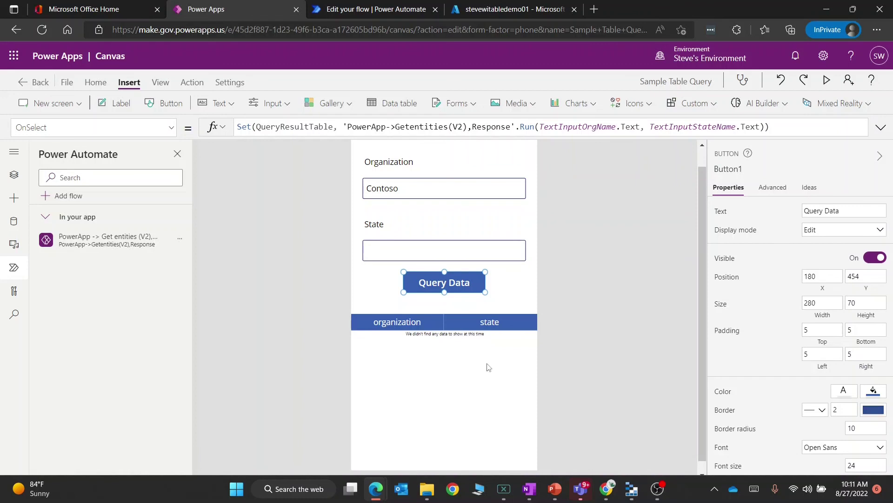
Verify DataTable1's Items formula is QueryResultTable, a Table-type value.
left_click(488, 367)
left_click(432, 458)
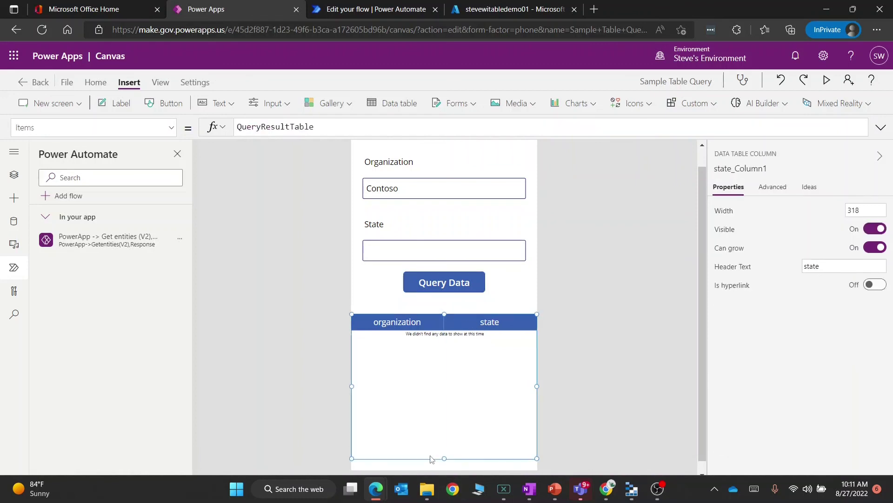
left_click(14, 174)
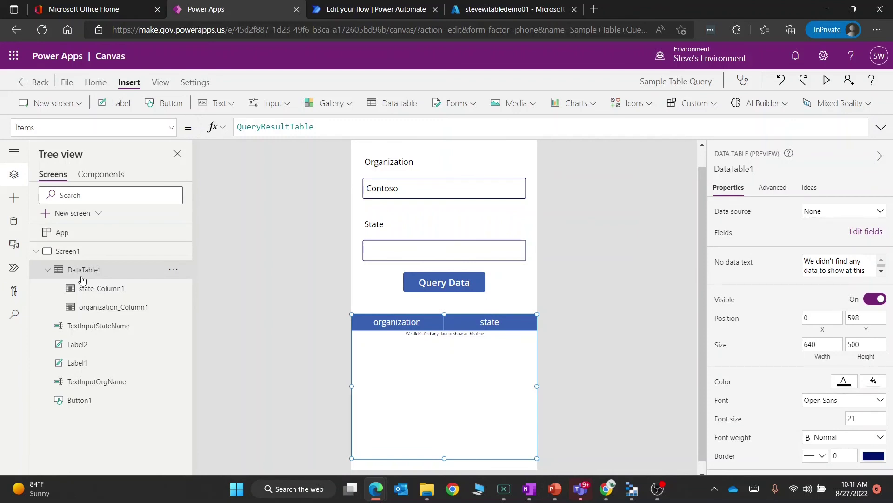
left_click_drag(314, 126, 238, 129)
double_click(239, 127)
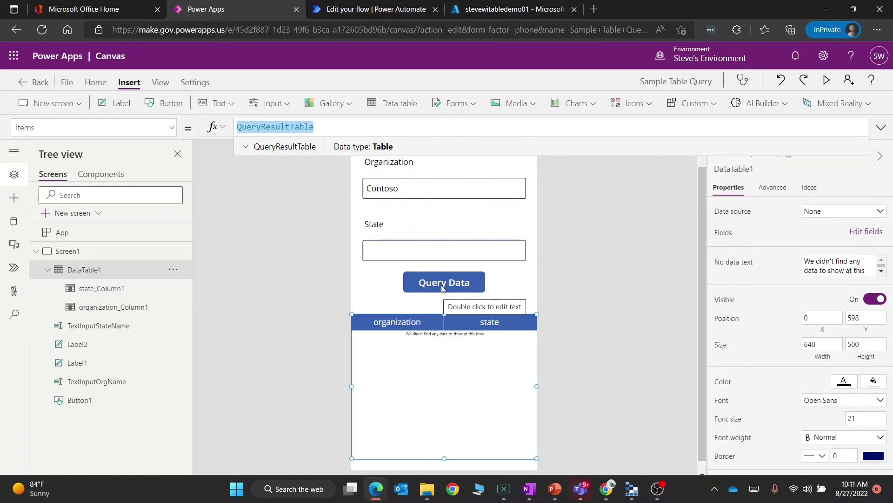
left_click(311, 269)
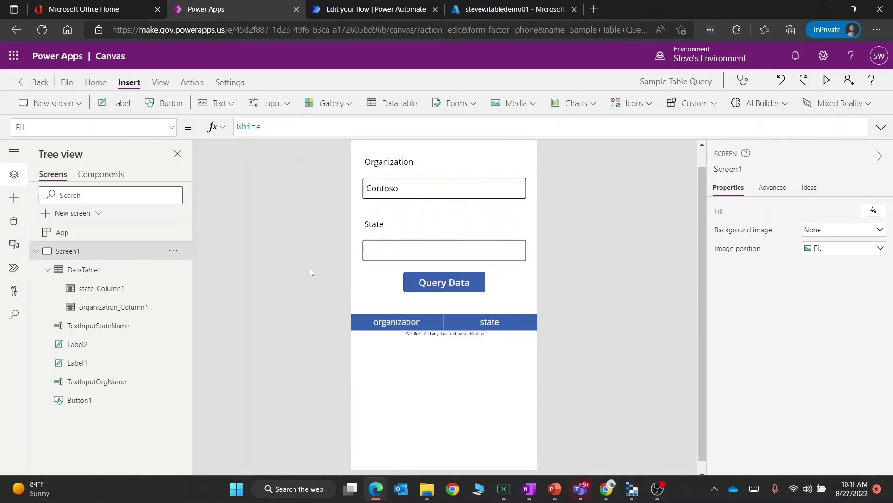